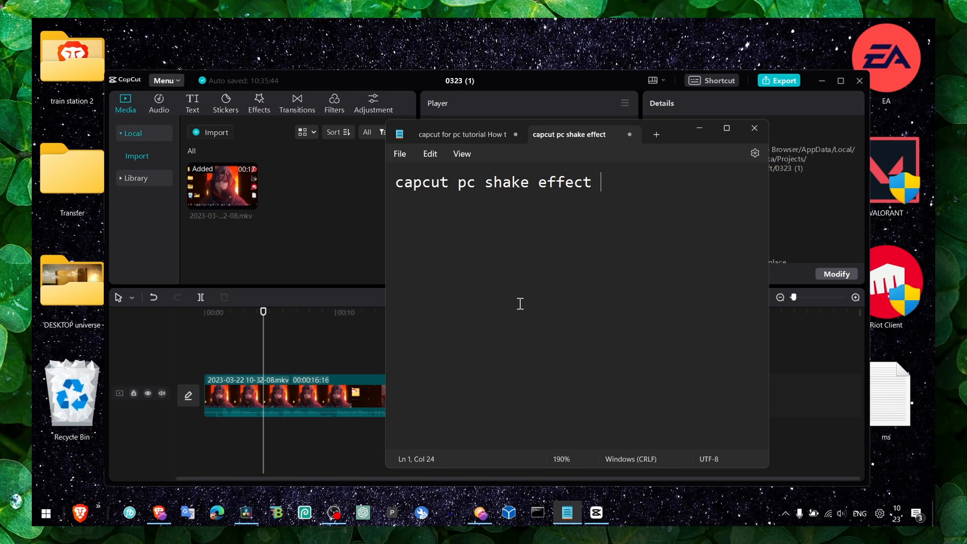
Switch to CapCut and place the Nightclub Shake video effect on a track above the video clip at about 4 seconds
left_click(699, 129)
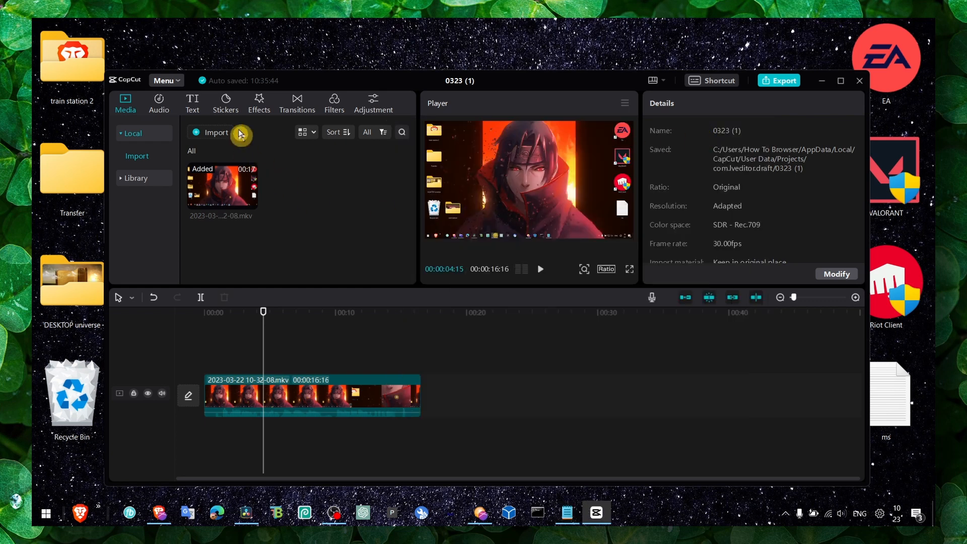
left_click(301, 387)
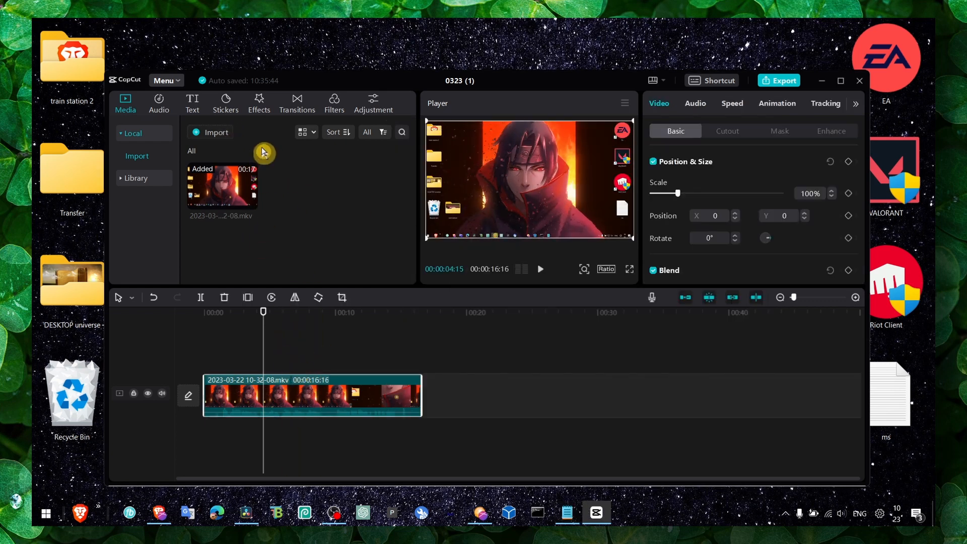
left_click(267, 112)
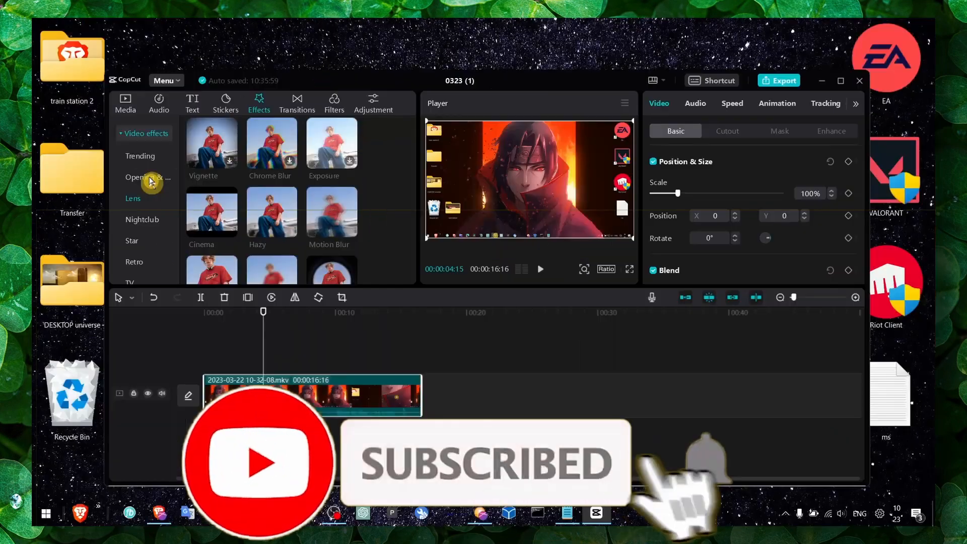
left_click(144, 221)
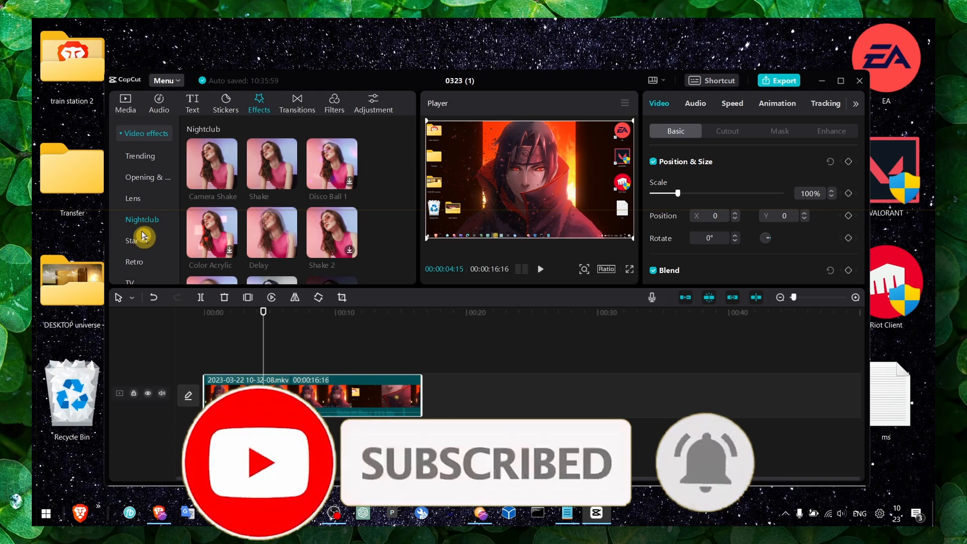
left_click(279, 176)
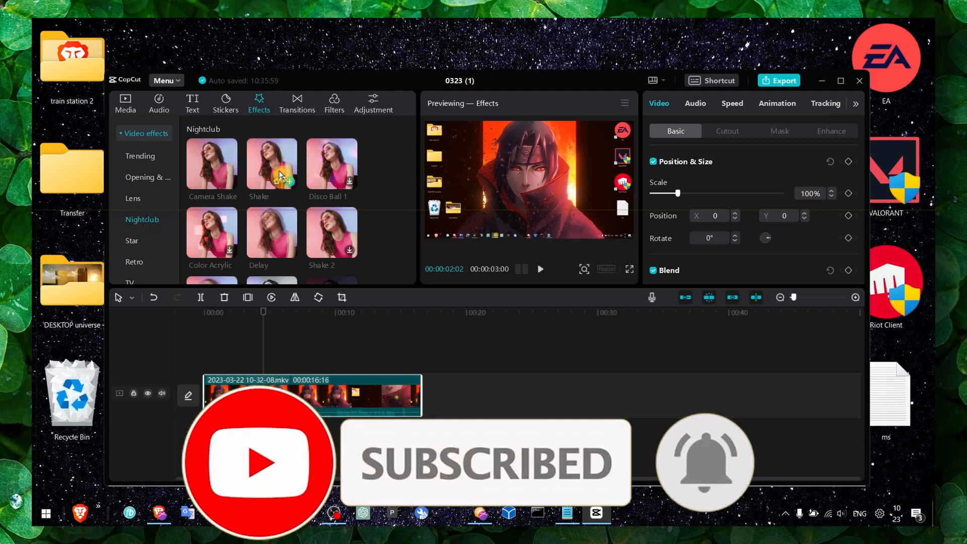
left_click_drag(280, 175, 256, 364)
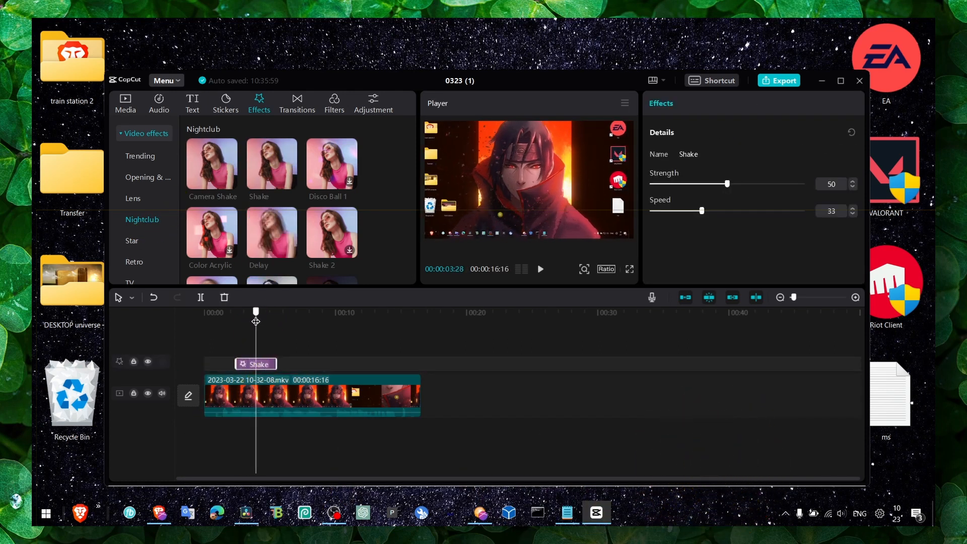
Split the video clip into nine segments, making the first cut at 00:00:03:28, and return to the selection tool
left_click(254, 387)
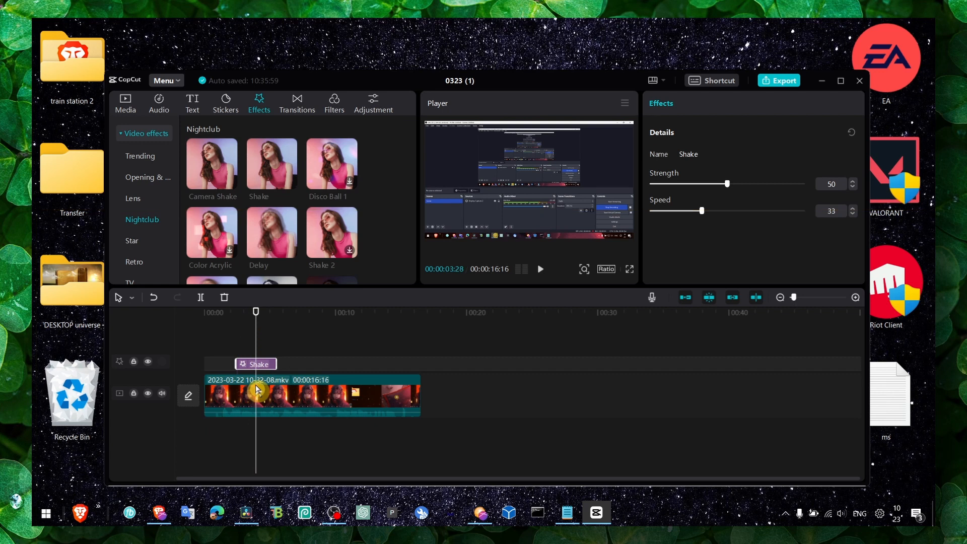
left_click(256, 395)
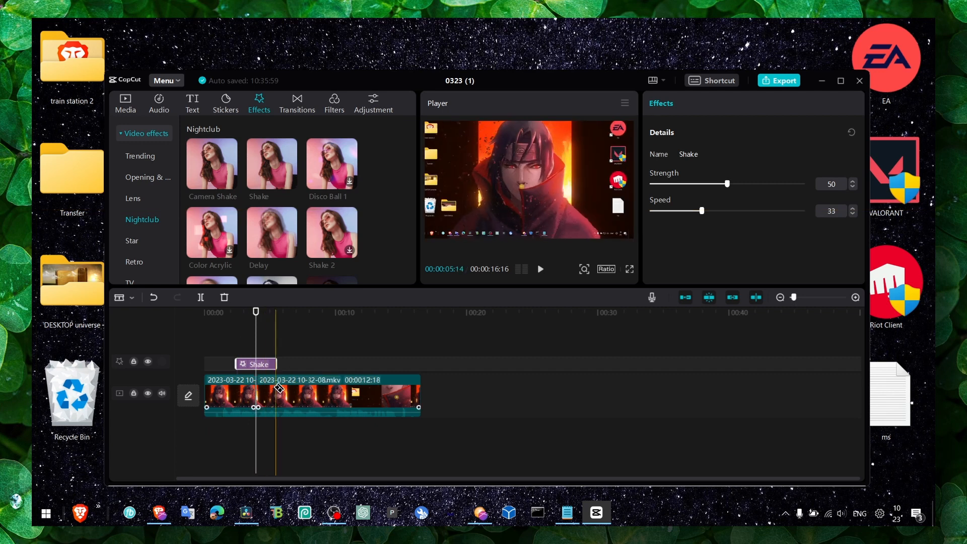
left_click(277, 392)
left_click(303, 392)
left_click(332, 393)
scroll(326, 388, "up", 3)
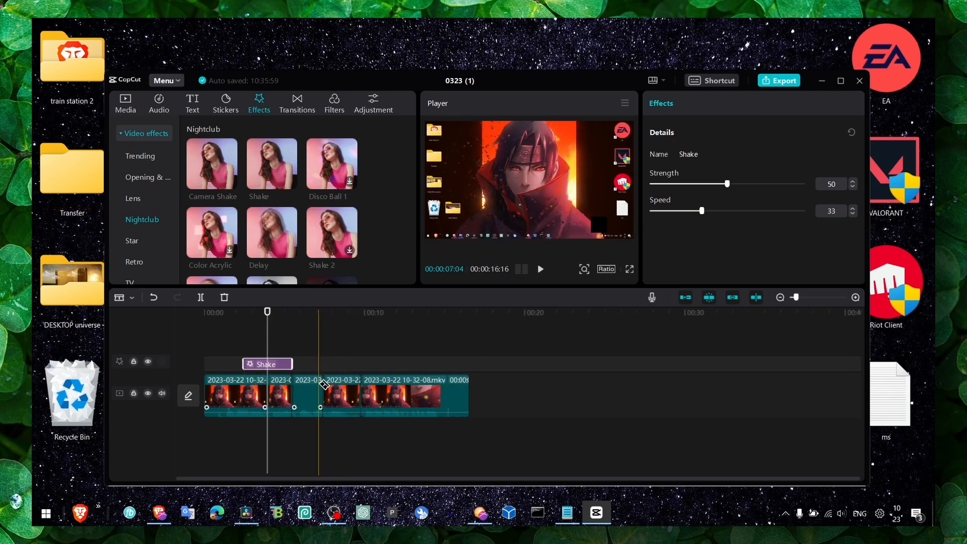
left_click(467, 392)
left_click(520, 393)
left_click(536, 393)
left_click(497, 392)
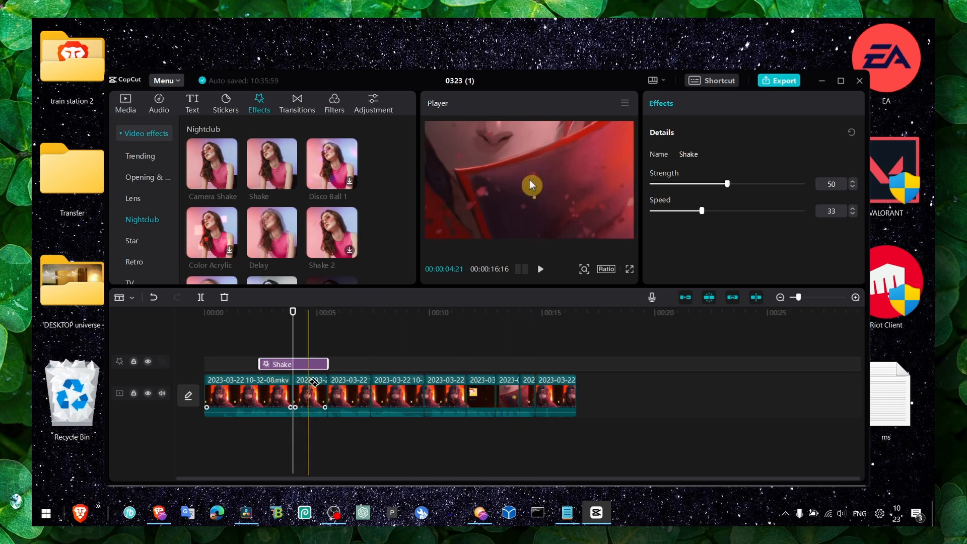
key("a")
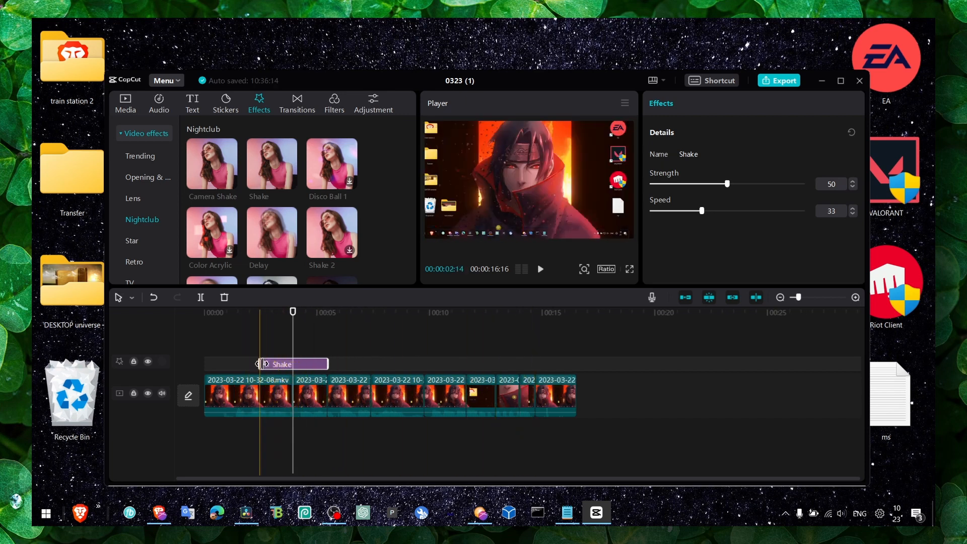
Shorten the Shake effect so it straddles the first cut, and set its strength to 83 and speed to 26
left_click_drag(259, 364, 303, 370)
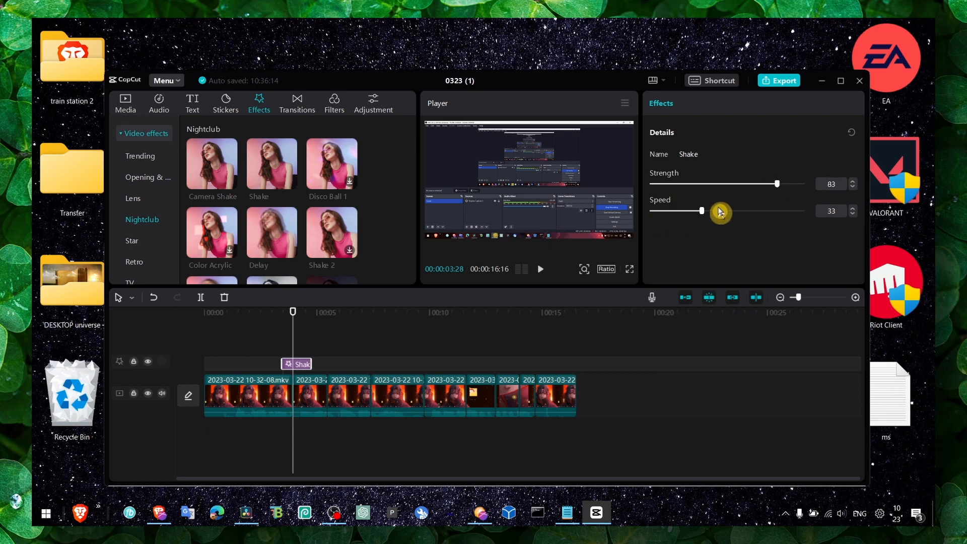
left_click_drag(709, 216, 694, 217)
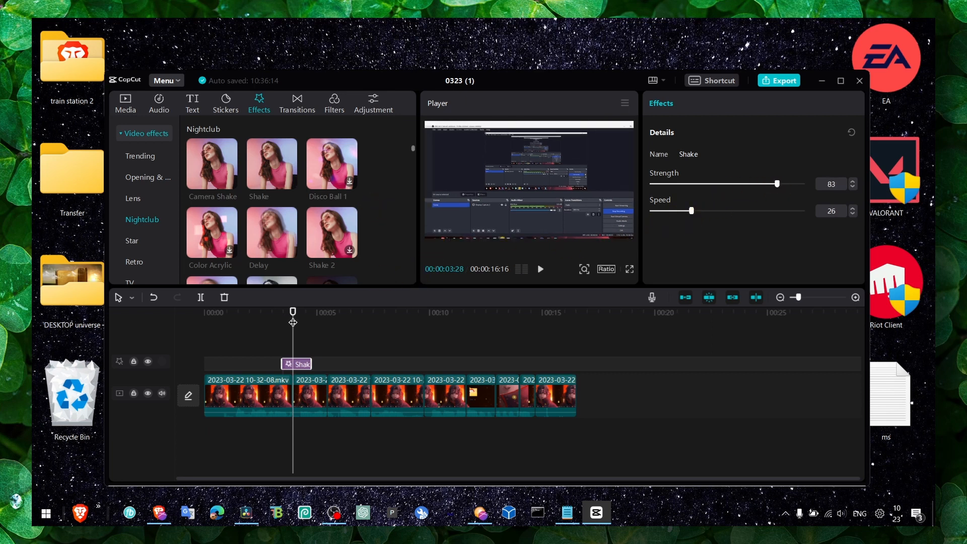
left_click_drag(293, 323, 286, 323)
Keyframe the first segment's Position & Size at 00:00:00:05 and 00:00:03:20, enlarging the scale to 109% at the second keyframe
left_click(244, 388)
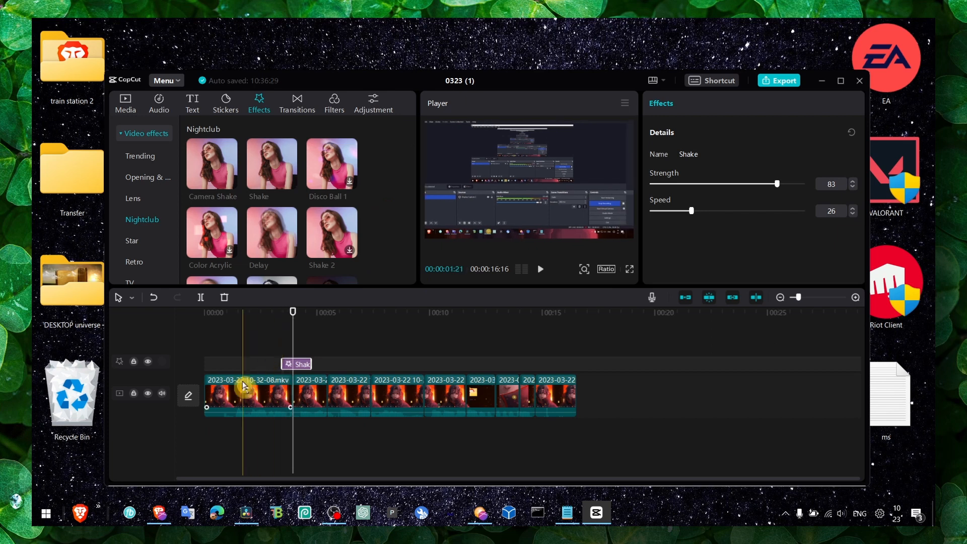
left_click_drag(227, 315, 207, 313)
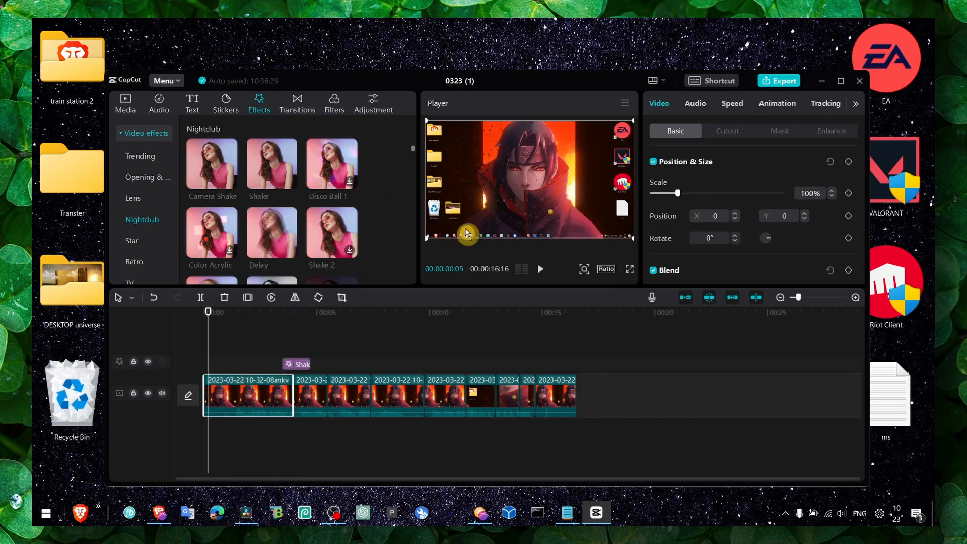
left_click(849, 164)
left_click_drag(268, 312, 288, 312)
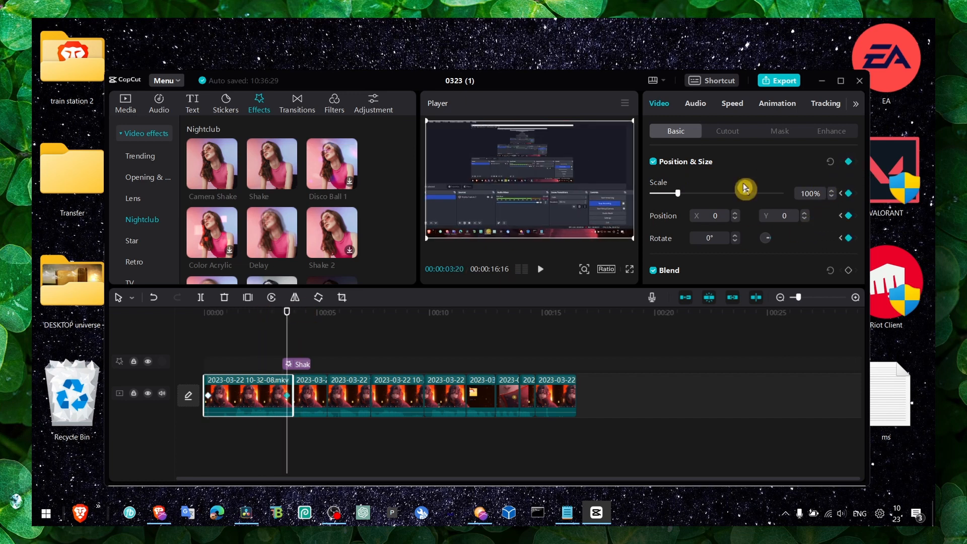
mouse_move(626, 244)
left_mouse_down()
mouse_move(674, 265)
mouse_move(618, 237)
mouse_move(641, 244)
left_mouse_up()
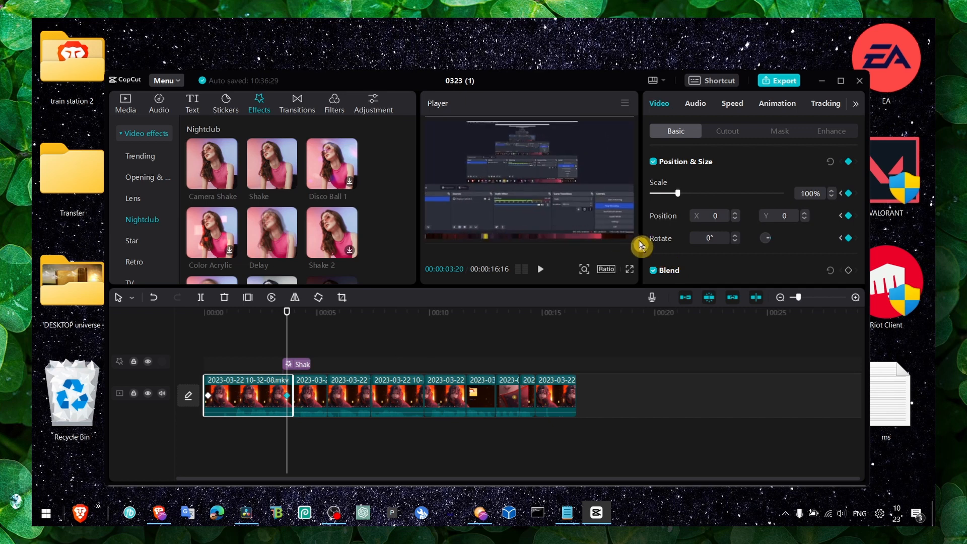
Add the Slanted Blur effect from Opening & closing above Shake, ending at the first cut, and preview the result
mouse_move(287, 313)
left_mouse_down()
mouse_move(295, 317)
mouse_move(223, 317)
mouse_move(295, 324)
left_mouse_up()
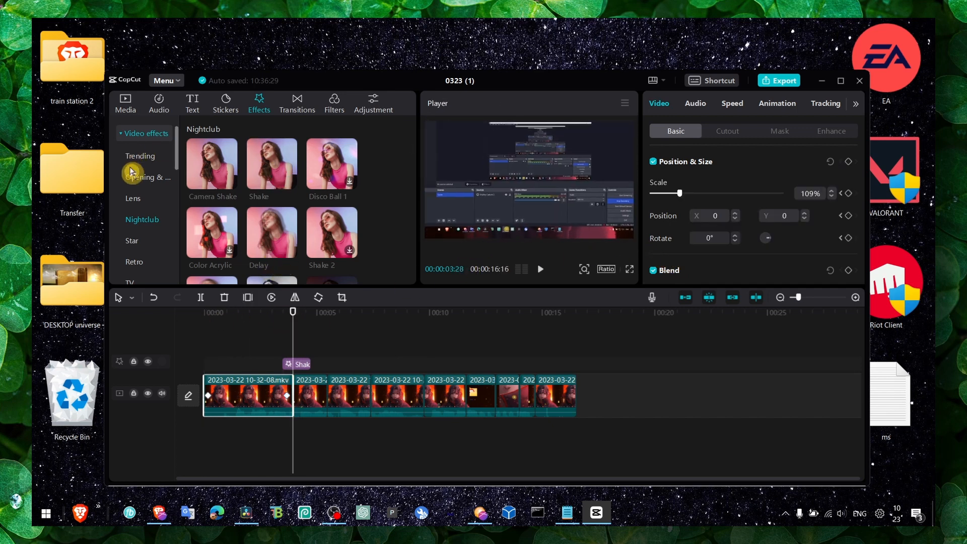
left_click(144, 177)
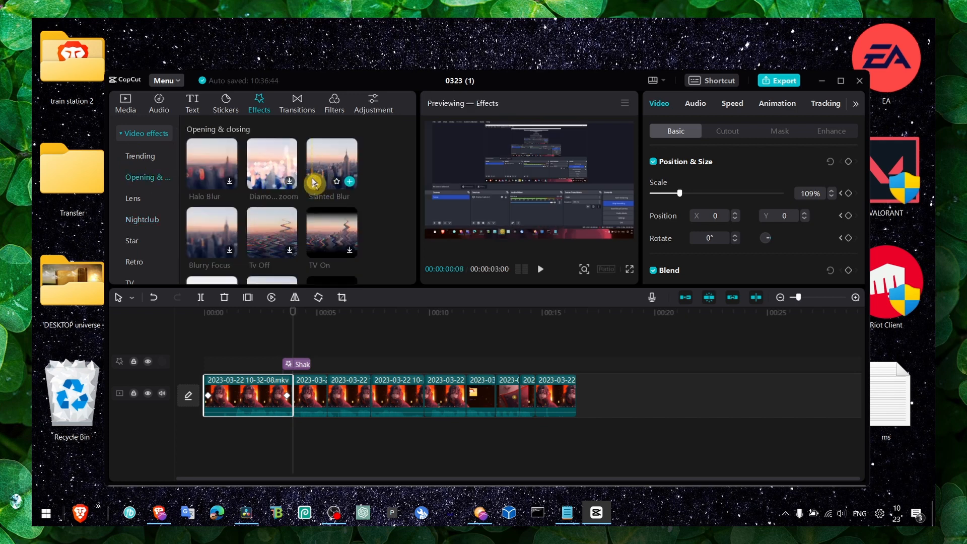
left_click_drag(348, 174, 297, 351)
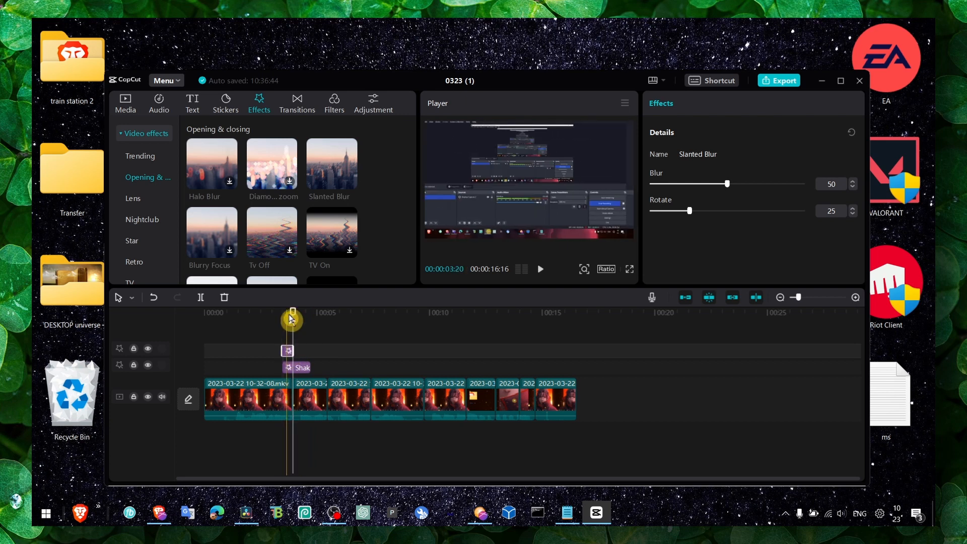
left_click_drag(280, 319, 223, 334)
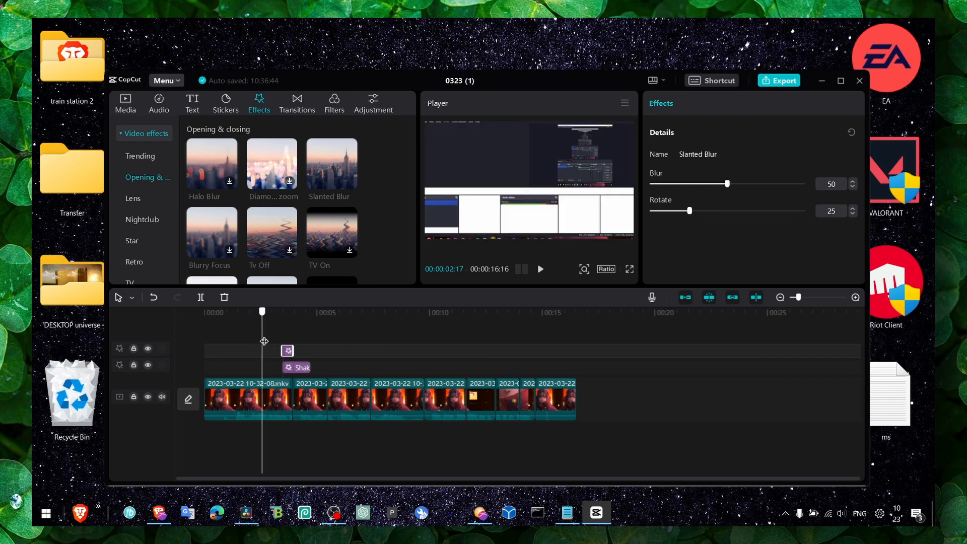
left_click_drag(271, 343, 240, 344)
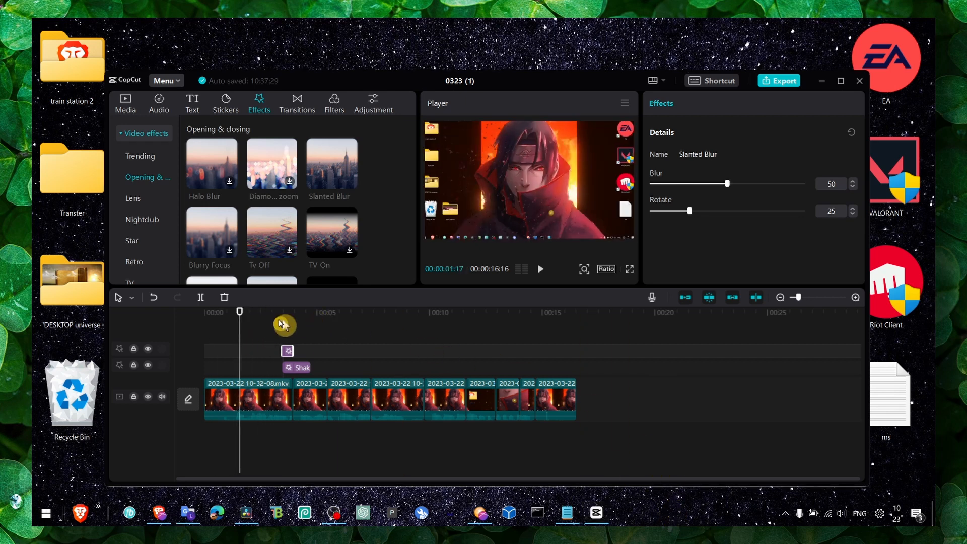
Trim the beginning of the first segment so only about one second remains before the first cut
left_click(233, 400)
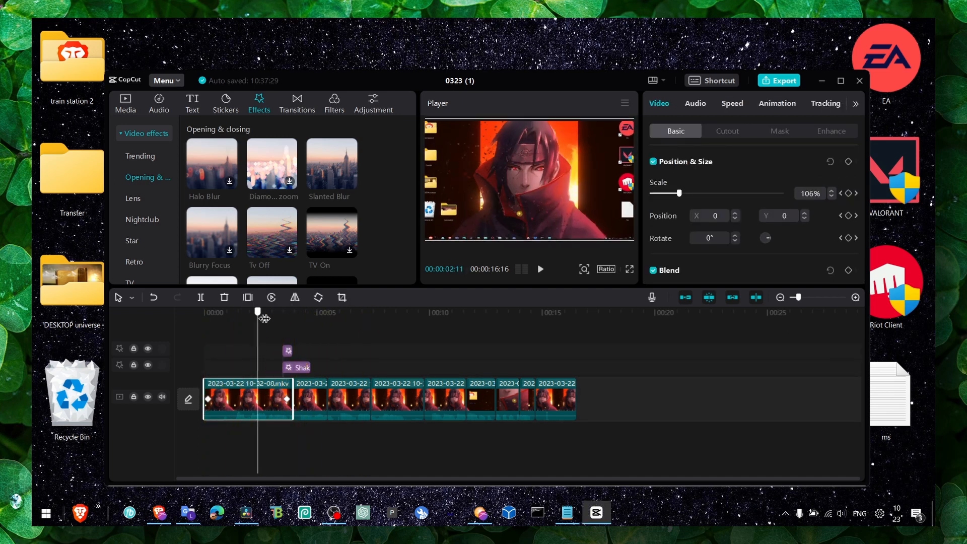
left_click(264, 315)
left_click_drag(205, 385, 272, 382)
left_click(201, 315)
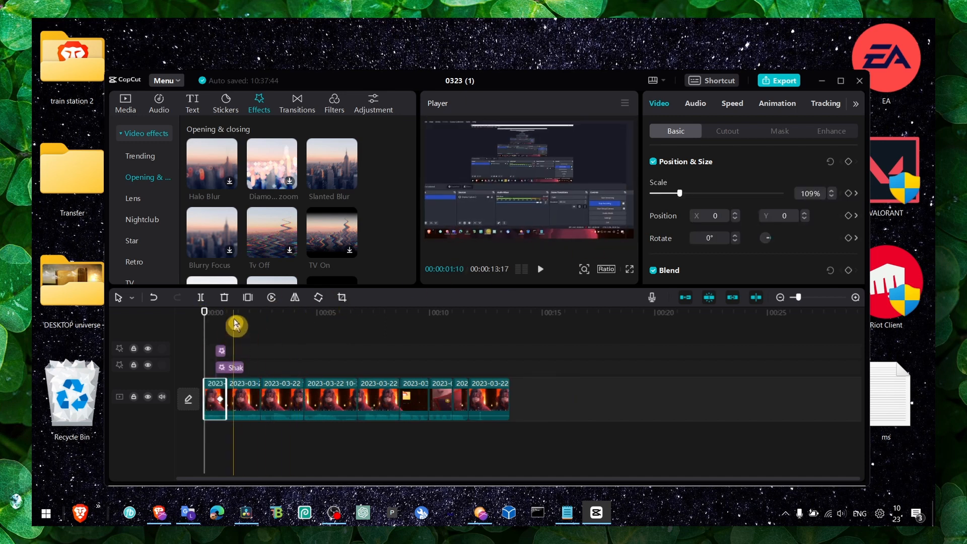
Add a Position & Size keyframe at the first segment's start and set the scale to 130% at the 00:00:00:21 keyframe
scroll(229, 333, "up", 1)
scroll(229, 333, "up", 2)
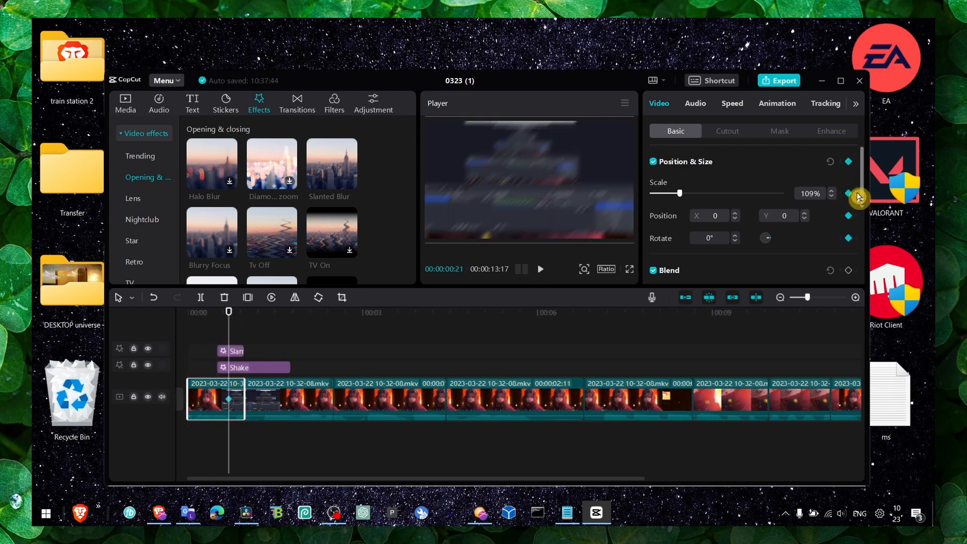
left_click_drag(228, 311, 203, 316)
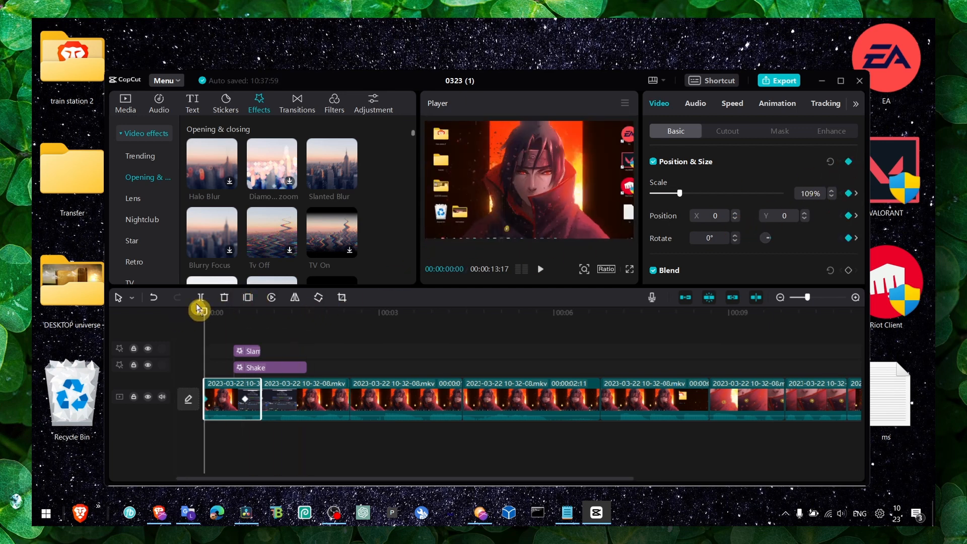
left_click_drag(203, 310, 243, 317)
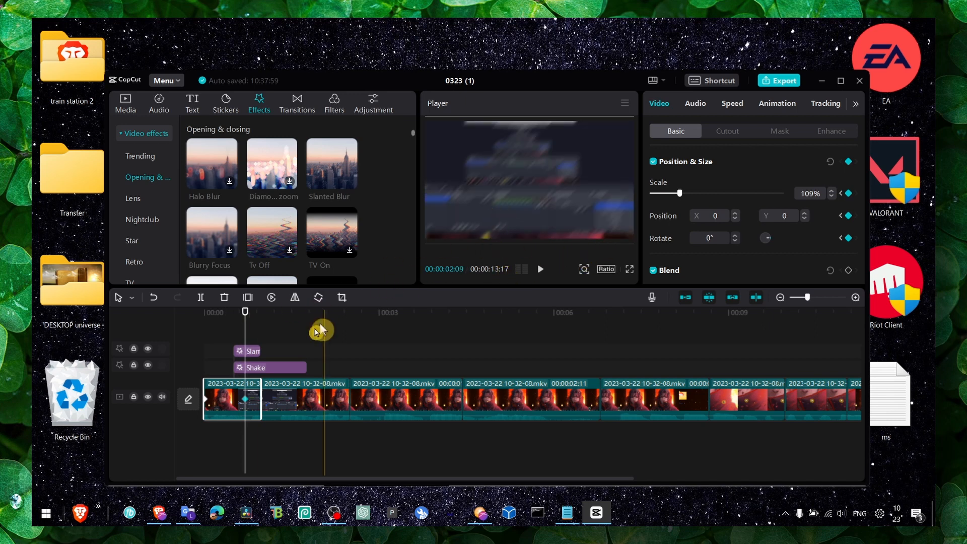
left_click_drag(680, 194, 686, 196)
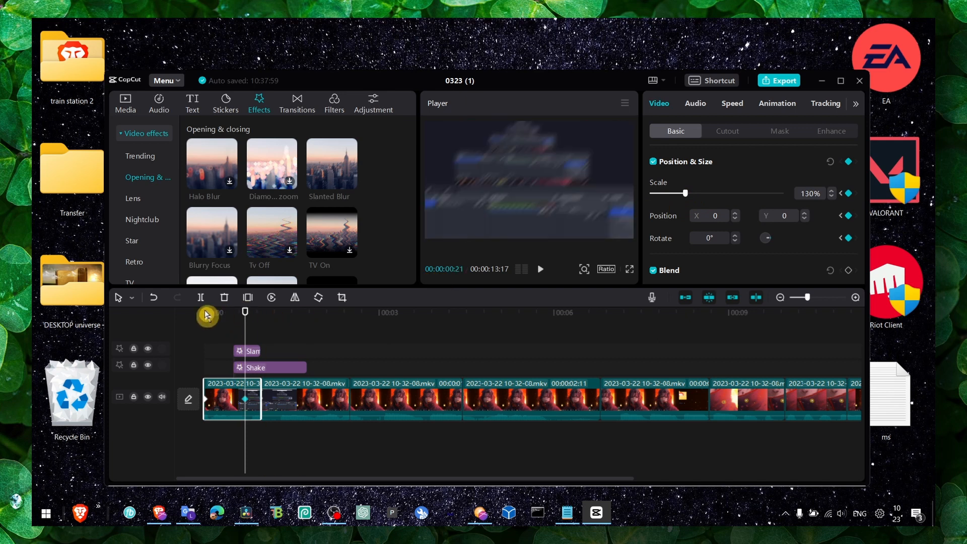
left_click(190, 315)
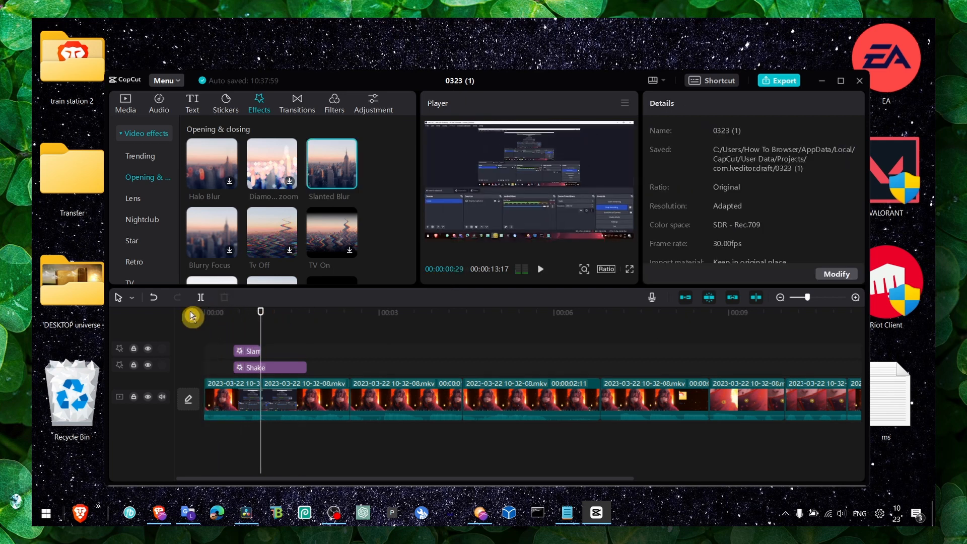
Add the white B&W library image on a track above the video and shorten it to straddle the first cut
left_click(125, 107)
left_click(143, 186)
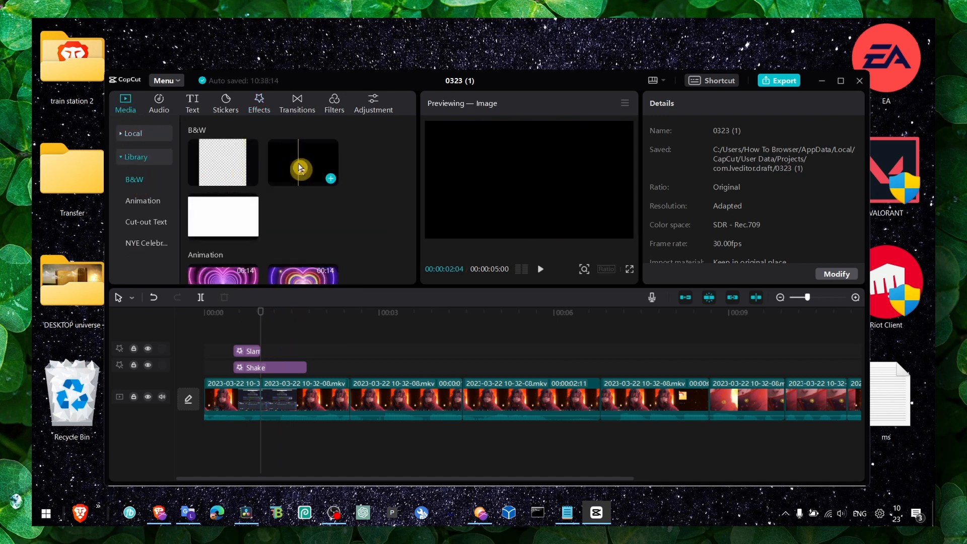
left_click_drag(223, 216, 240, 331)
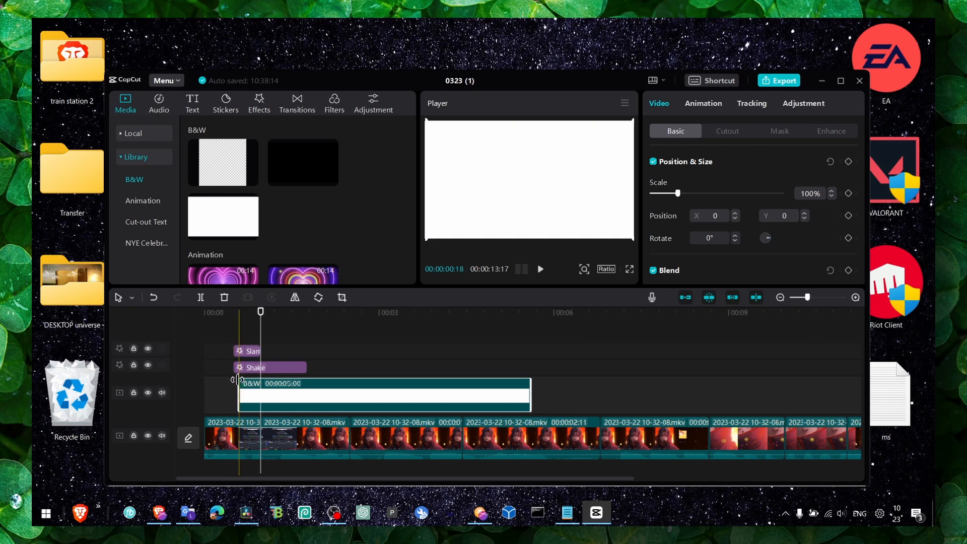
mouse_move(247, 384)
left_mouse_down()
mouse_move(507, 384)
mouse_move(261, 393)
left_mouse_up()
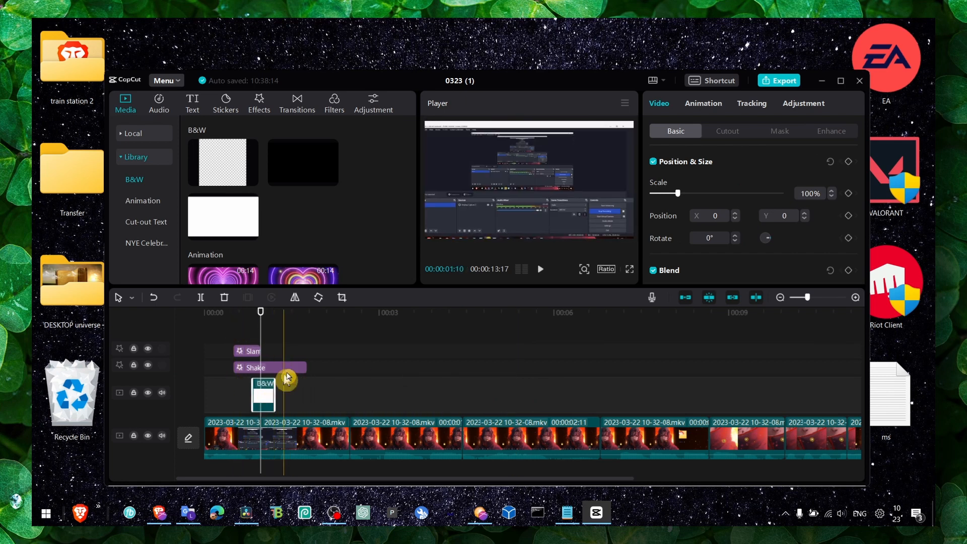
Set the white image's blend mode to Overlay and its opacity to 86%
scroll(688, 232, "down", 1)
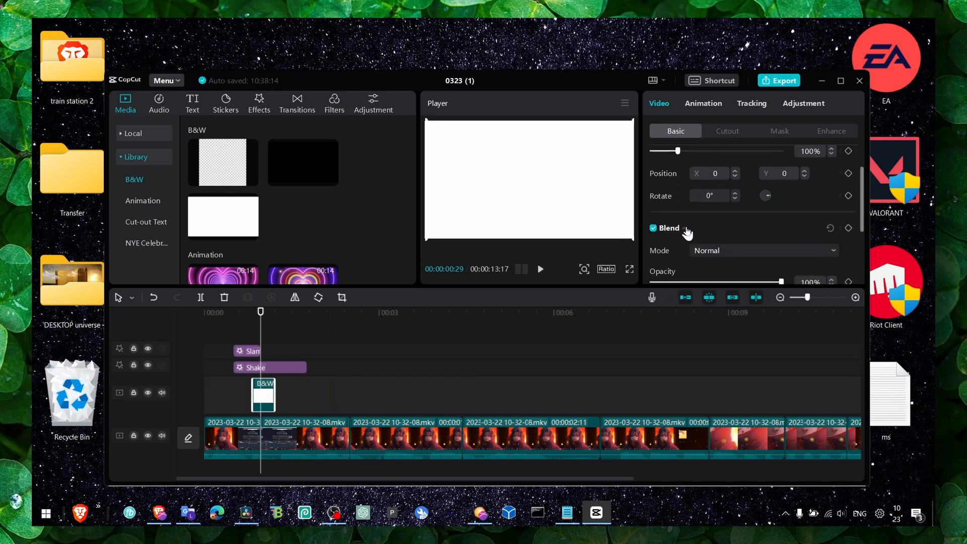
left_click(717, 254)
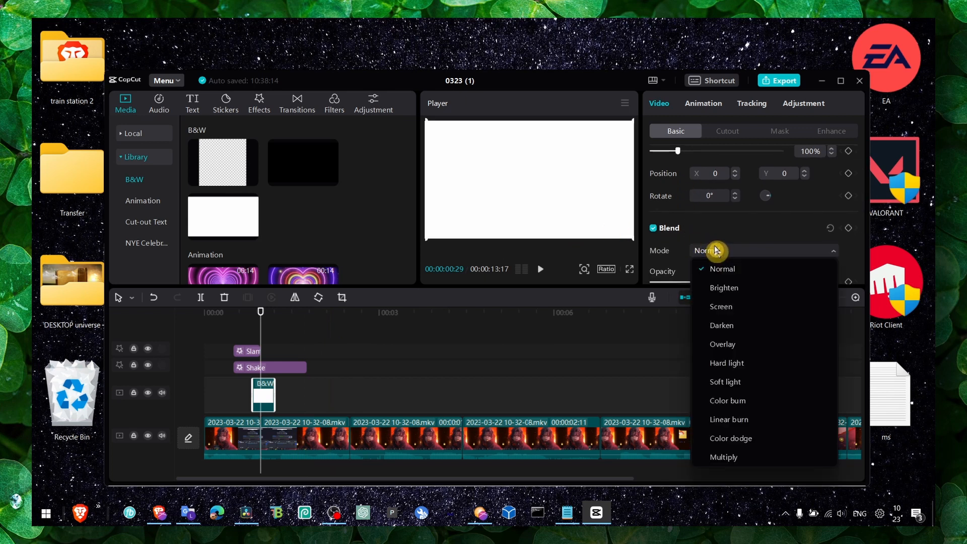
left_click(725, 352)
left_click_drag(781, 282, 737, 288)
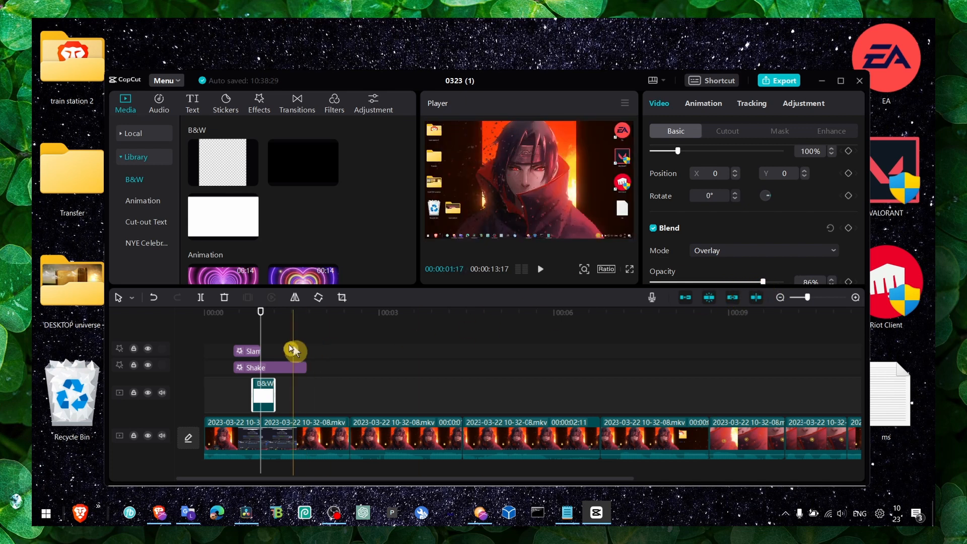
Play the timeline from the start through the first cut to review the shake transition with the white flash
left_click_drag(260, 312, 233, 316)
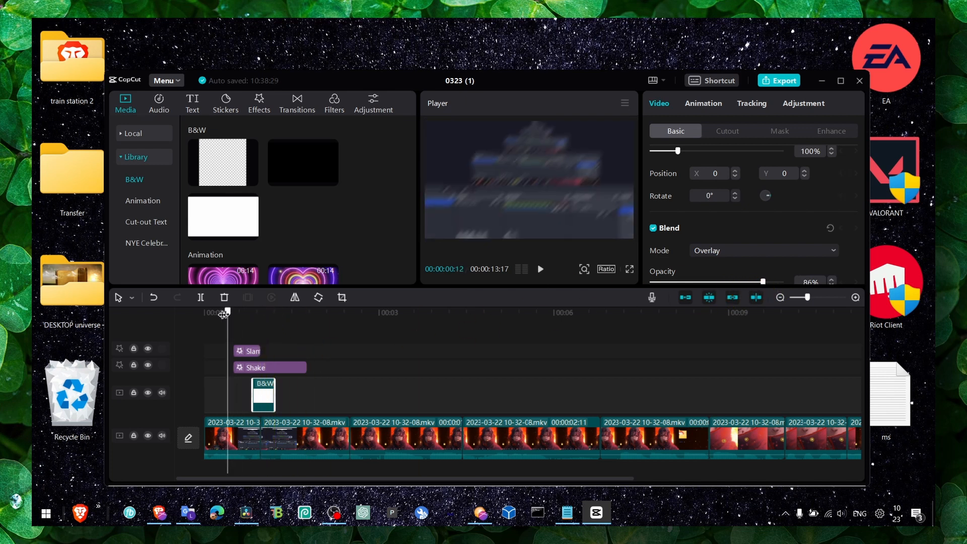
left_click(216, 313)
key("space")
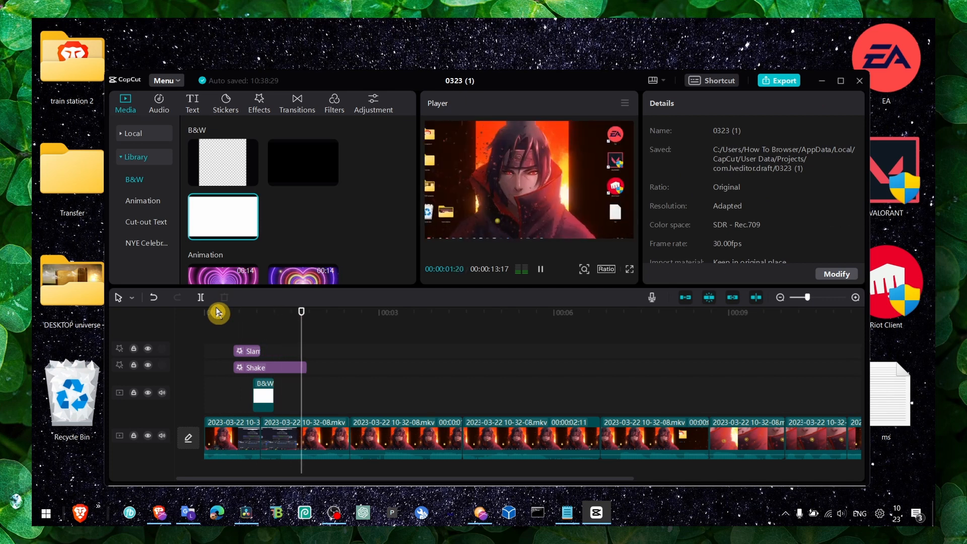
key("space")
left_click(283, 443)
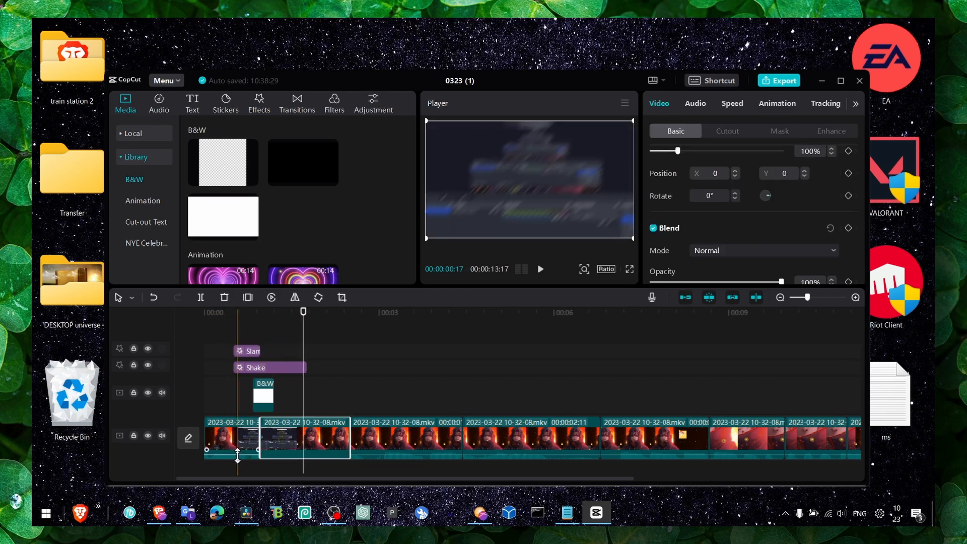
left_click(240, 439)
left_click(210, 315)
key("space")
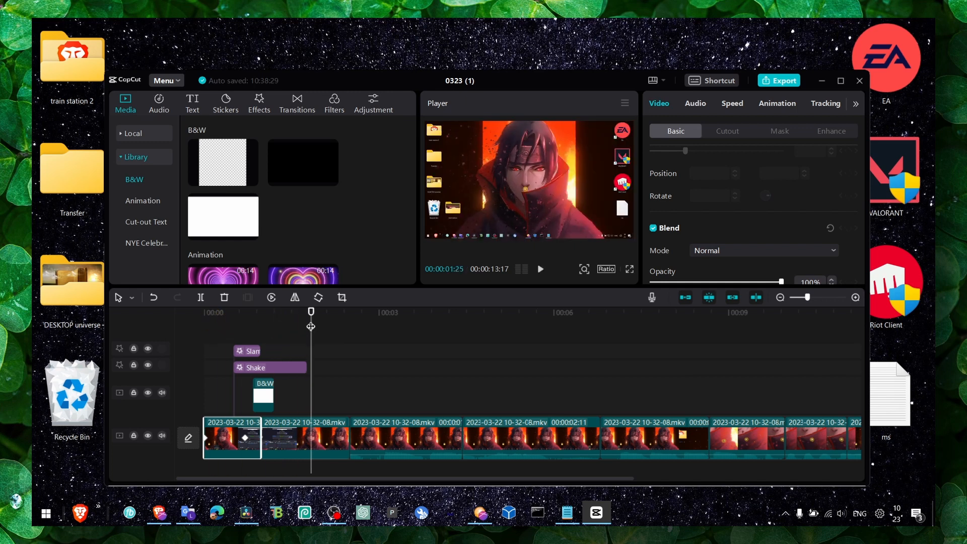
left_click_drag(311, 326, 213, 331)
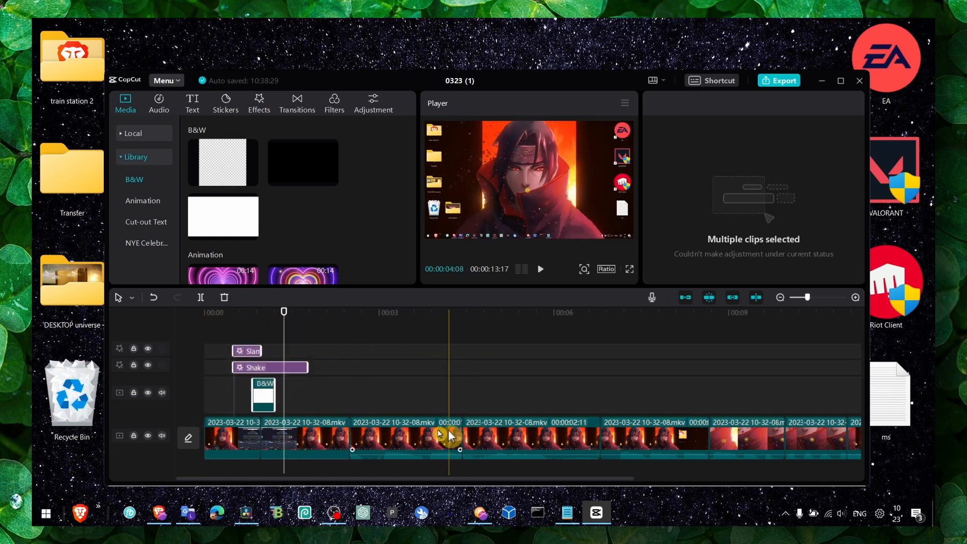
left_click(398, 439)
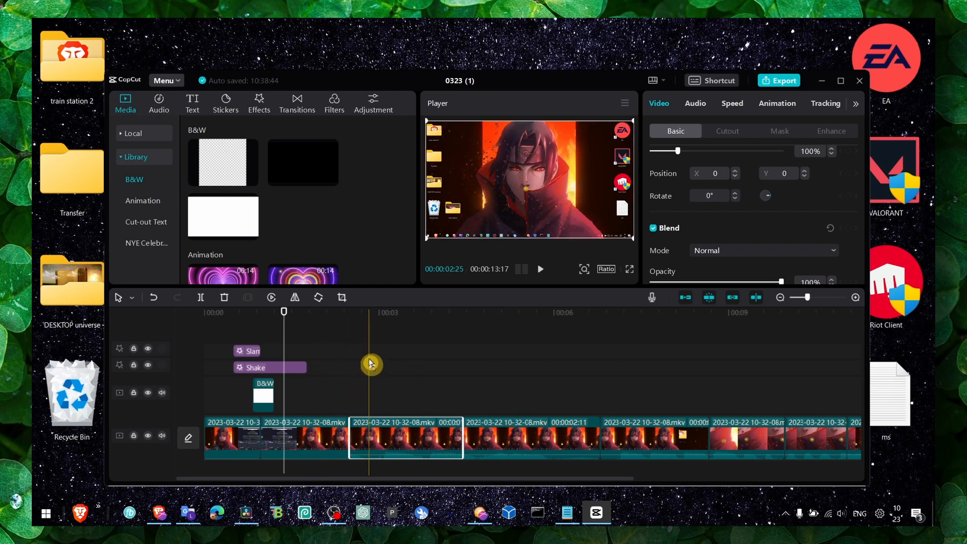
left_click_drag(283, 323, 201, 334)
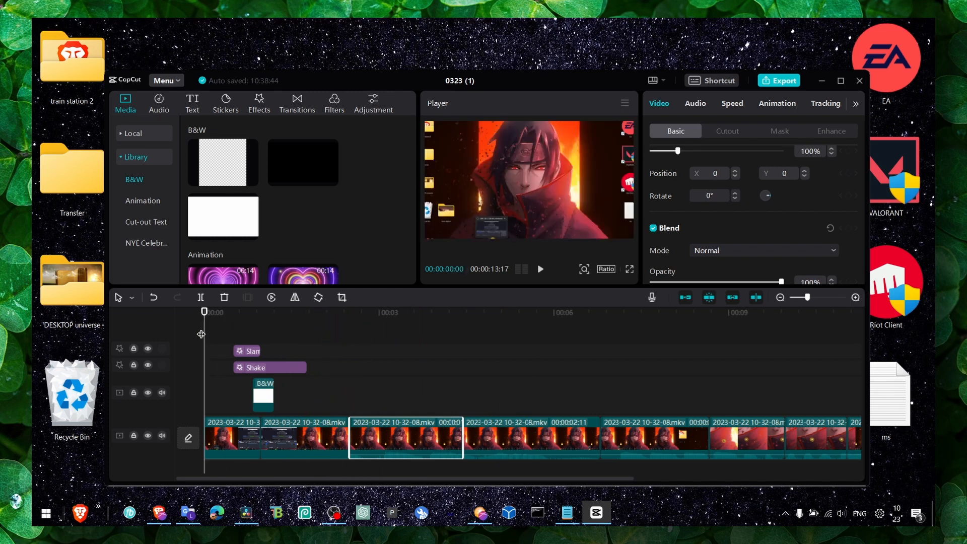
key("space")
key("space")
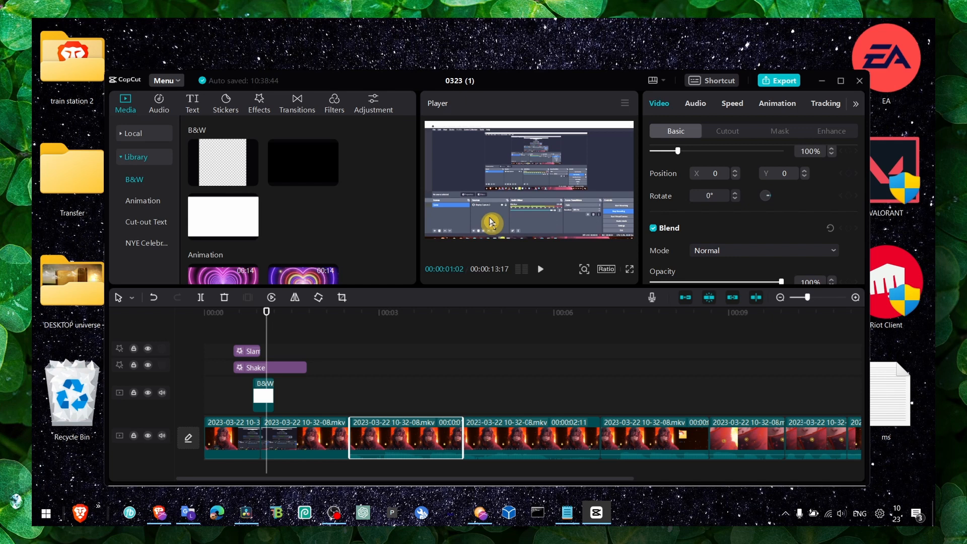
Apply the Swing In animation listed directly below Puzzle to the first video segment
left_click(237, 410)
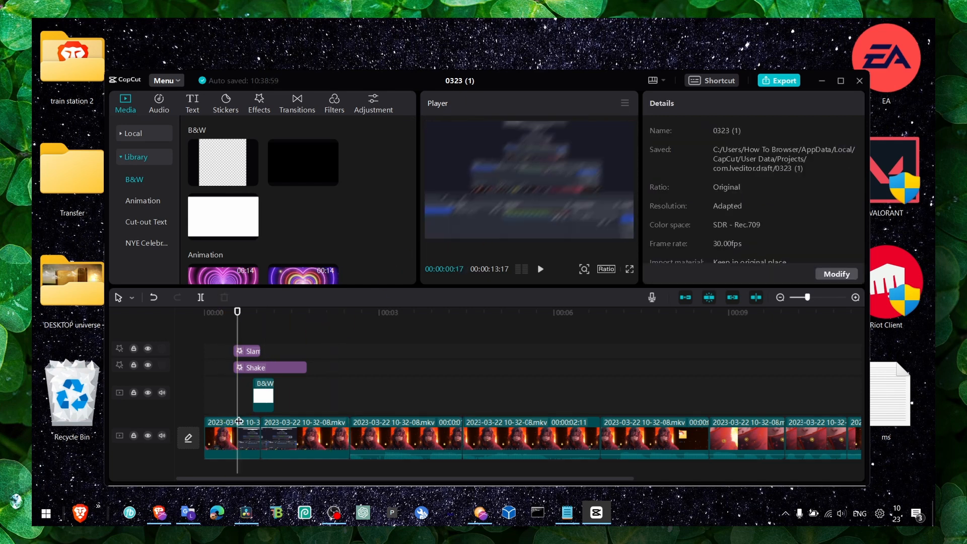
left_click(242, 426)
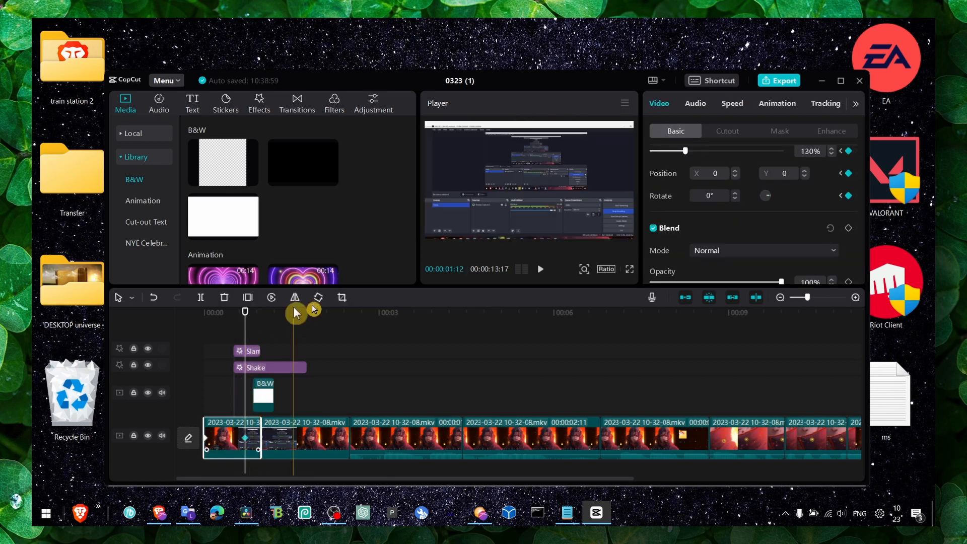
left_click(767, 104)
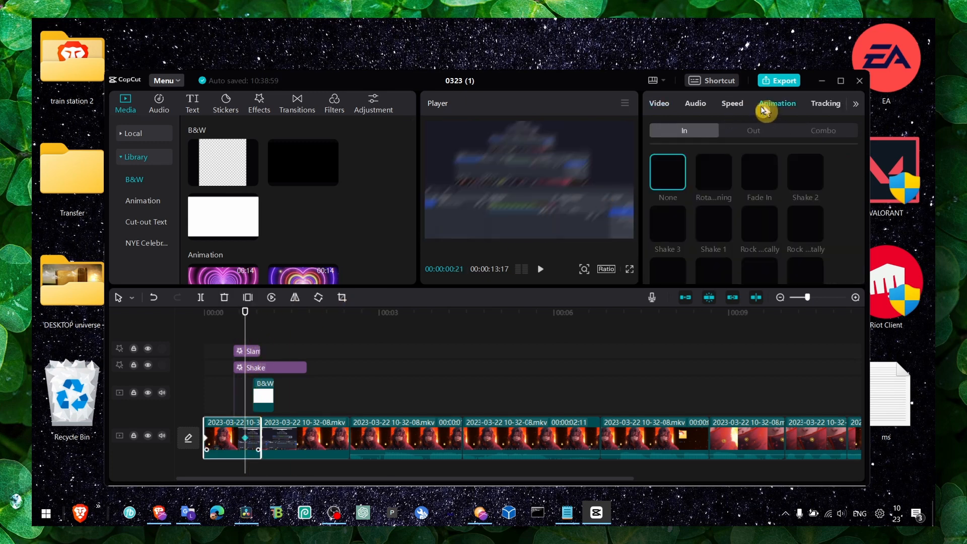
scroll(724, 221, "down", 5)
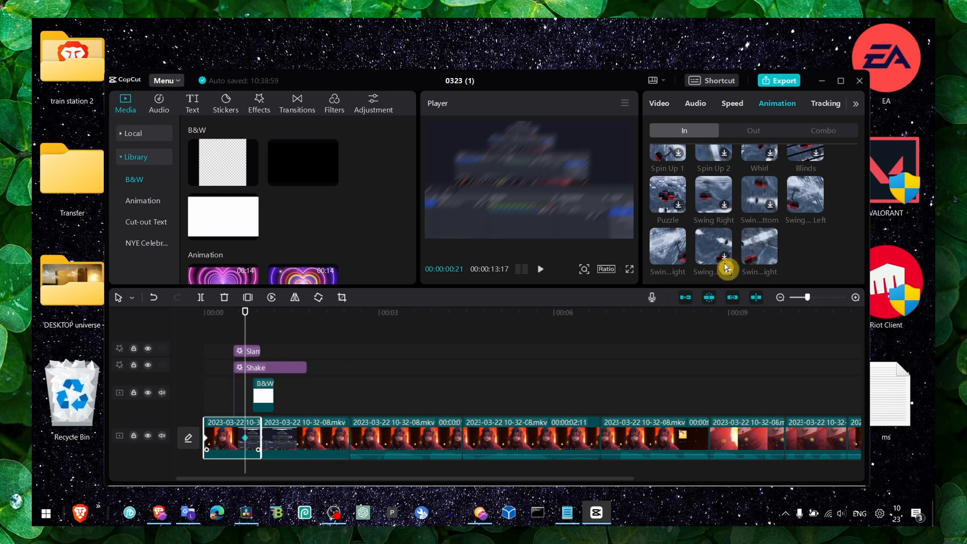
left_click(675, 249)
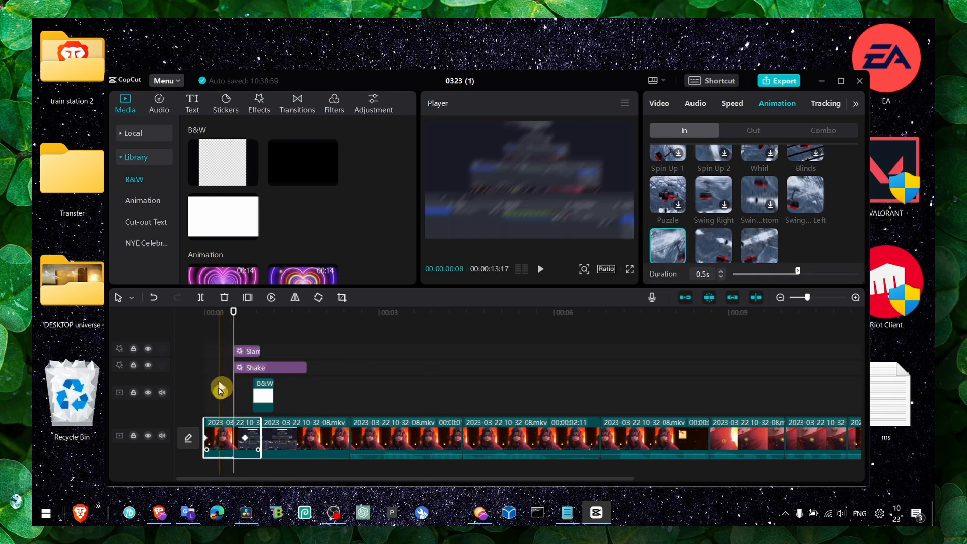
Play the first segment from its start to review the swing In animation leading into the transition
left_click_drag(234, 313, 199, 315)
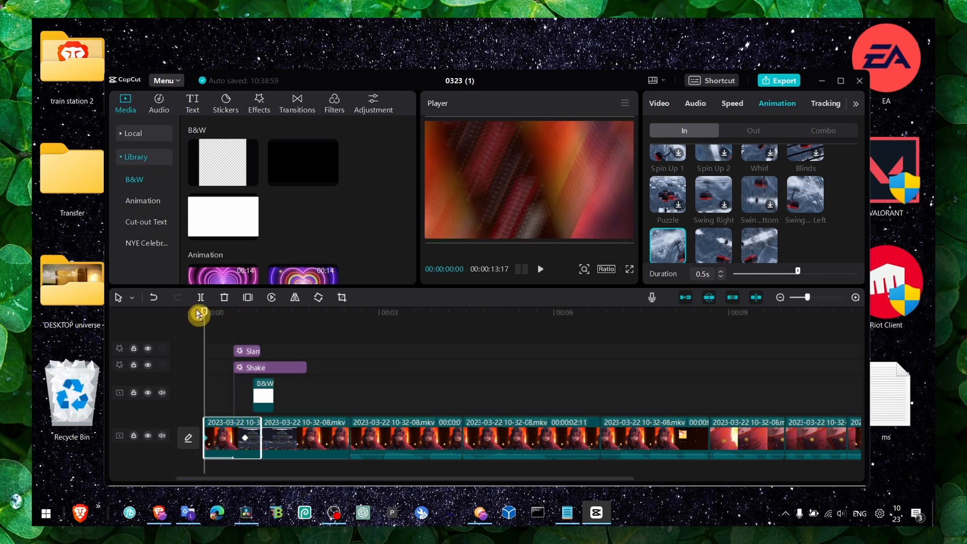
key("space")
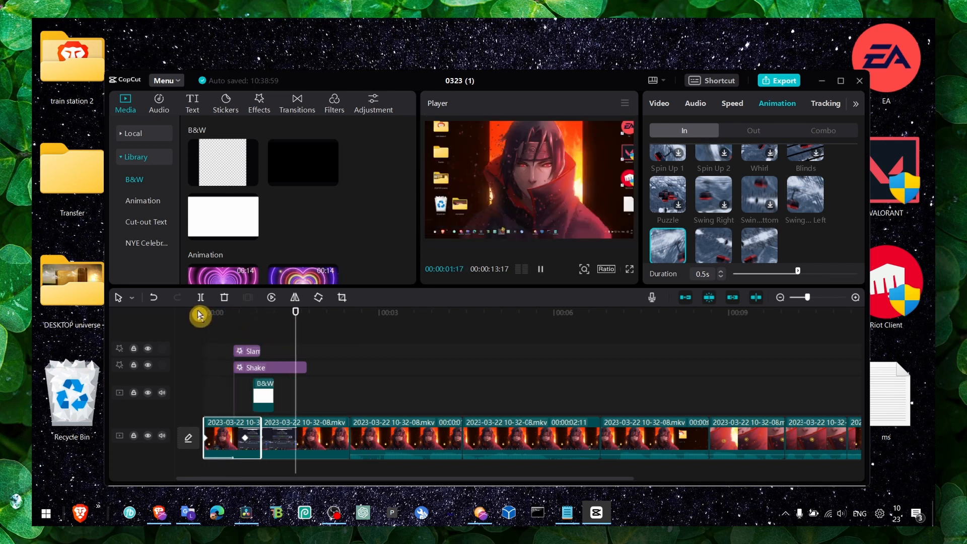
key("space")
left_click_drag(224, 318, 178, 318)
key("space")
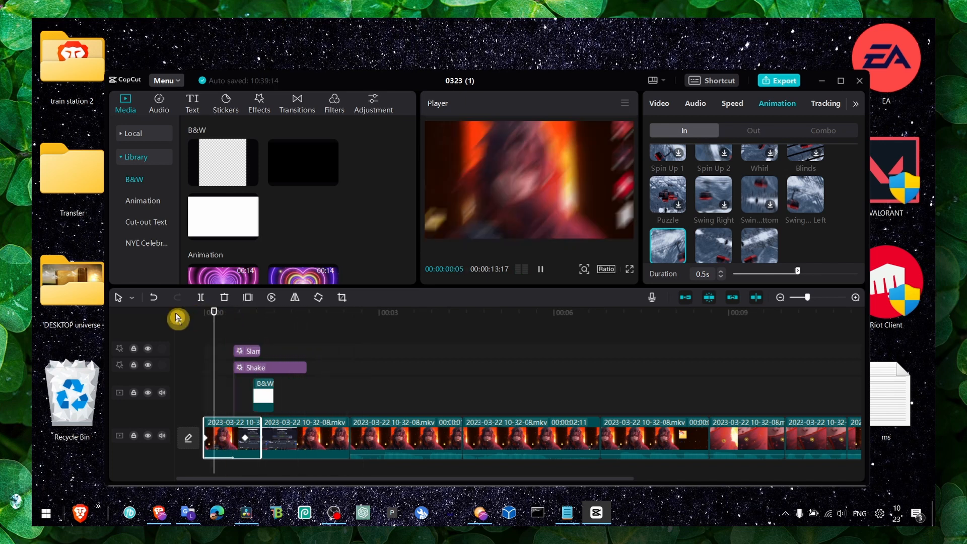
Set the first segment's In animation duration to 0.3 s and play the sequence again from near the start
left_click(780, 274)
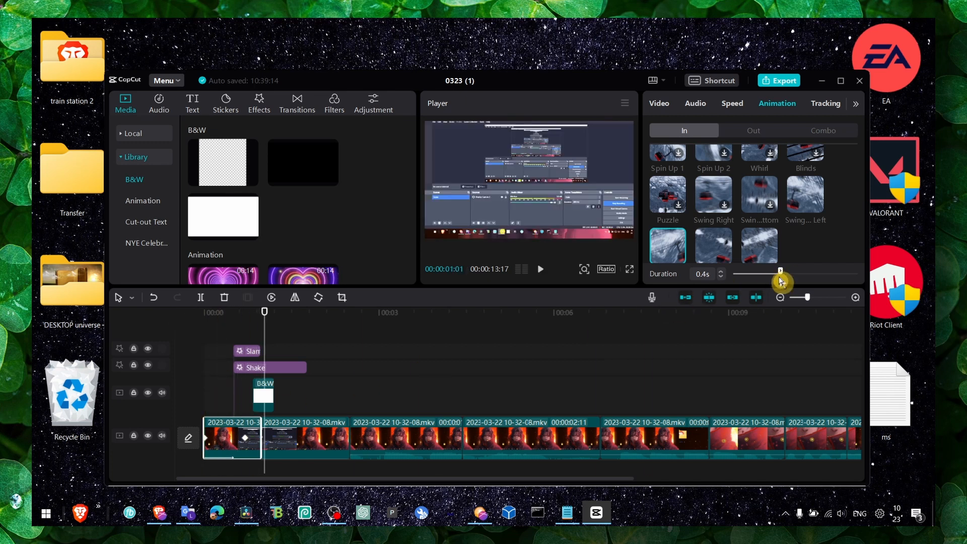
left_click_drag(760, 282, 768, 280)
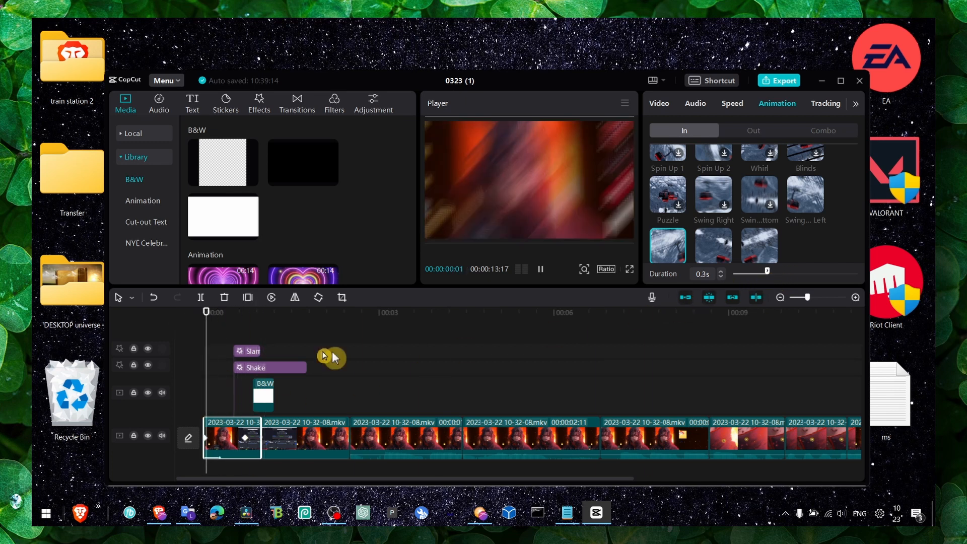
left_click(190, 317)
key("space")
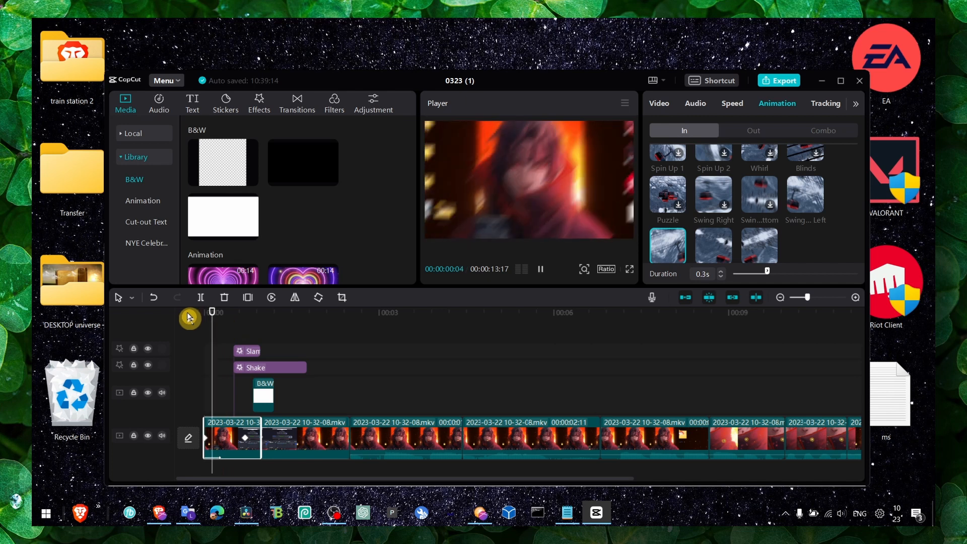
left_click(216, 323)
left_click(211, 312)
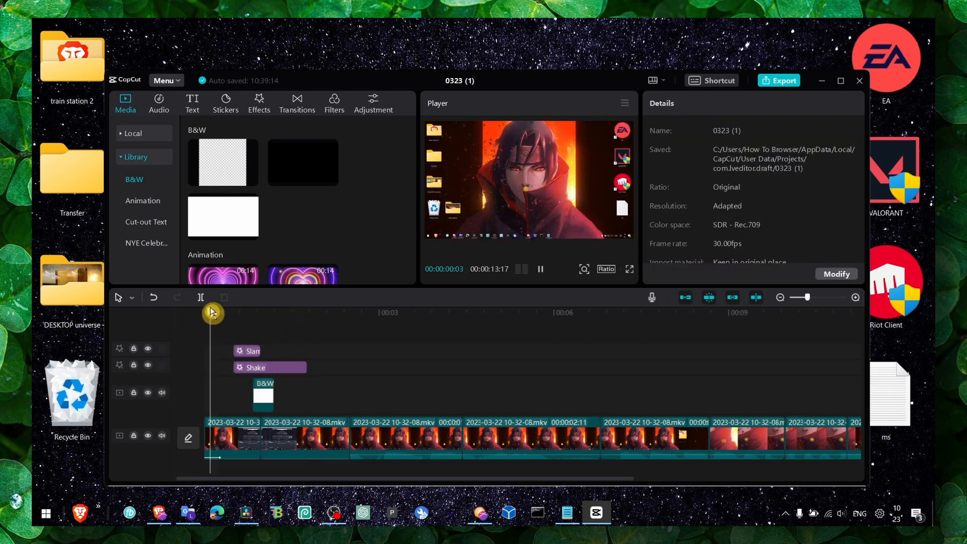
key("space")
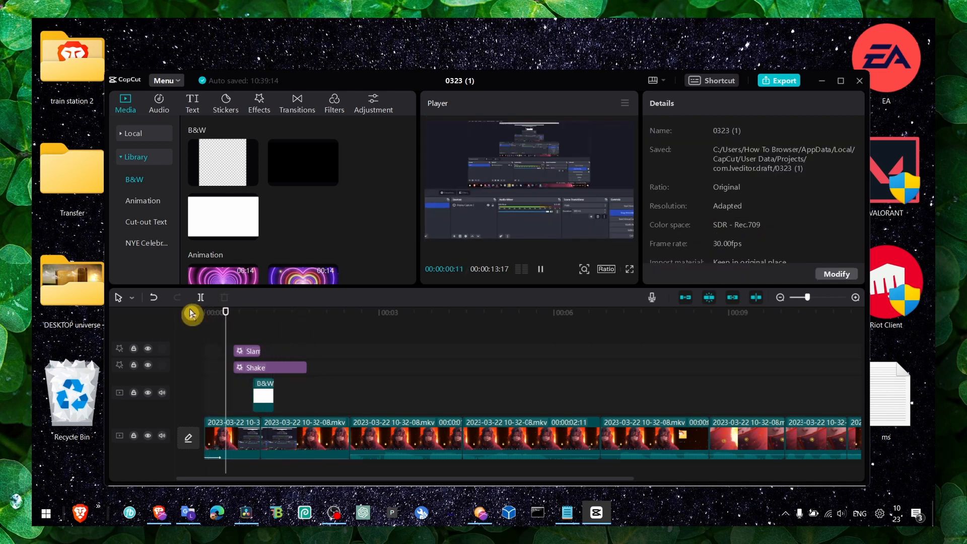
key("space")
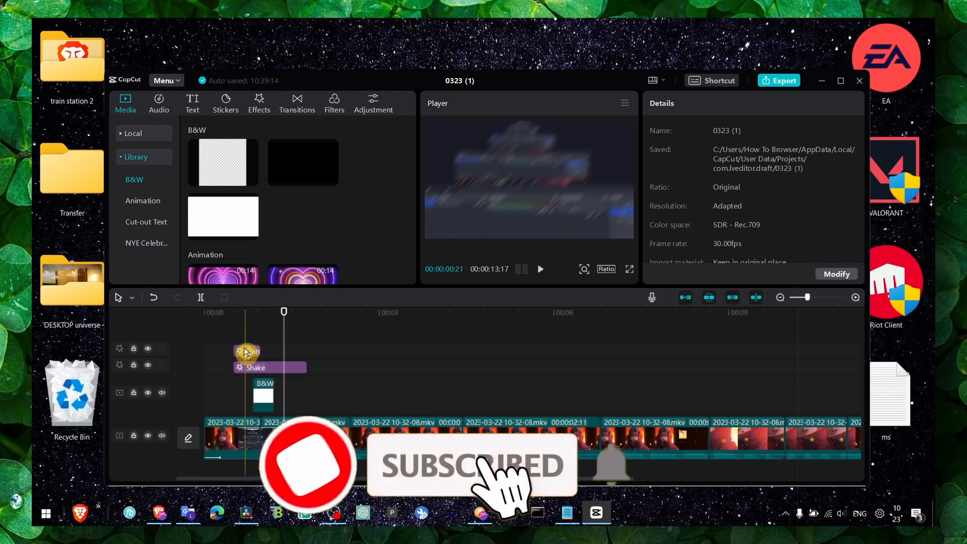